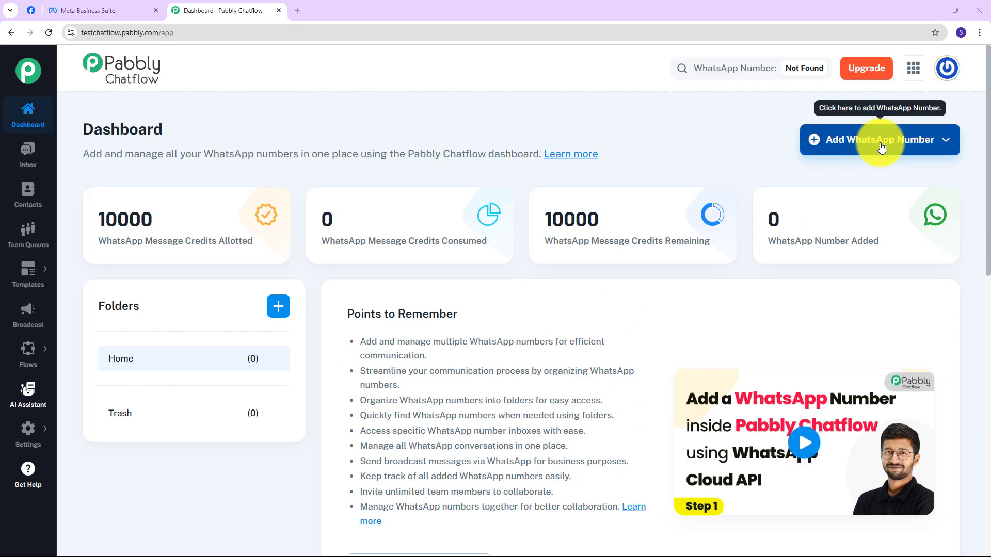
Step: Switch to Facebook and bring up the Meta Business Suite home for the Pabbly ChatFlow portfolio
{"action": "left_click", "coordinate": [31, 10]}
{"action": "left_click", "coordinate": [118, 11]}
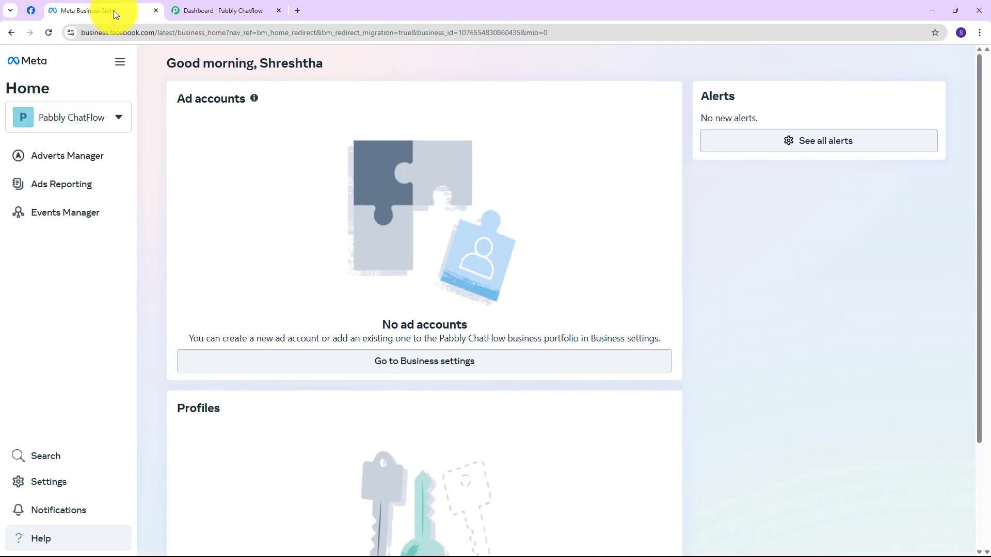
Step: Open WhatsApp Manager for Pabbly Support from the Pabbly ChatFlow portfolio settings, then return to Pabbly Chatflow
{"action": "left_click", "coordinate": [62, 117]}
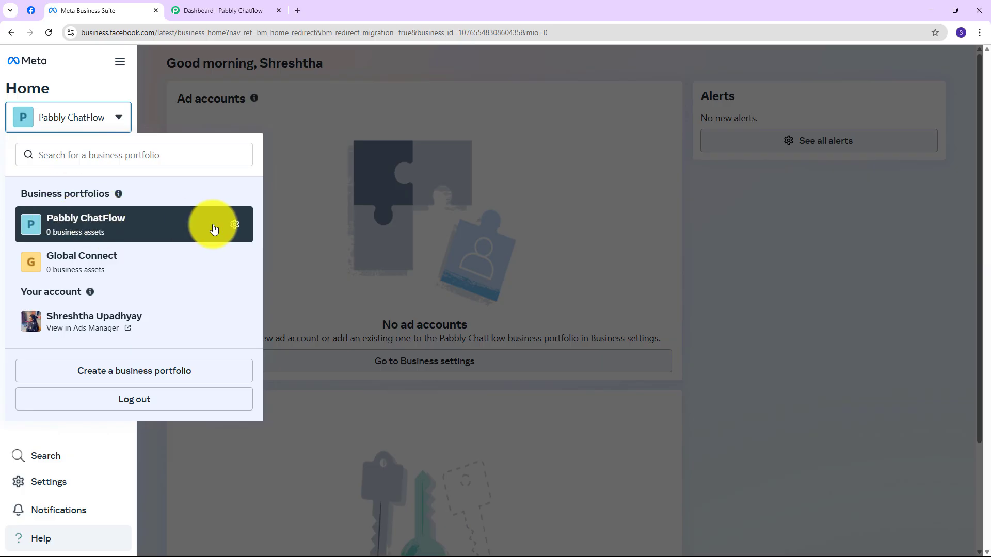
{"action": "left_click", "coordinate": [231, 230]}
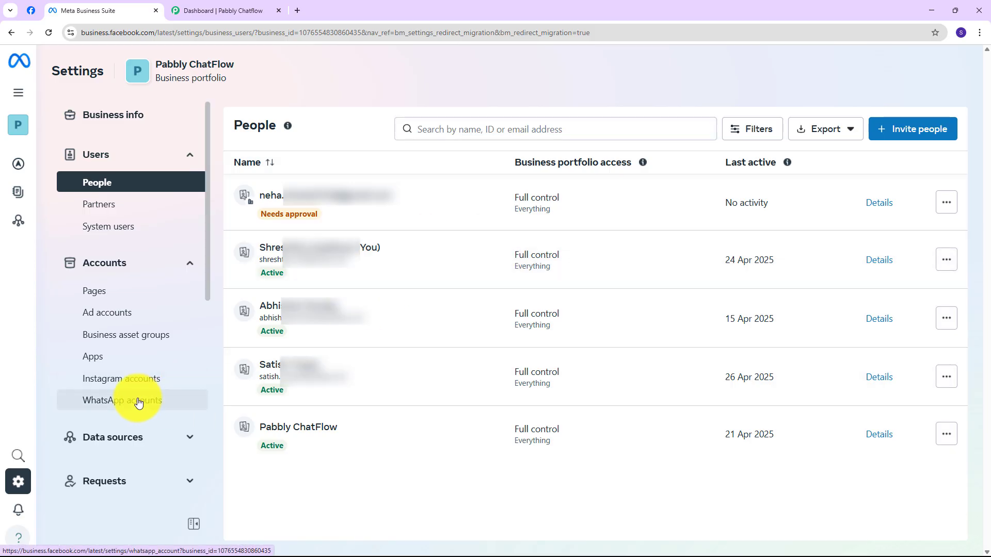
{"action": "left_click", "coordinate": [137, 400]}
{"action": "scroll", "coordinate": [684, 443], "scroll_direction": "down", "scroll_amount": 2}
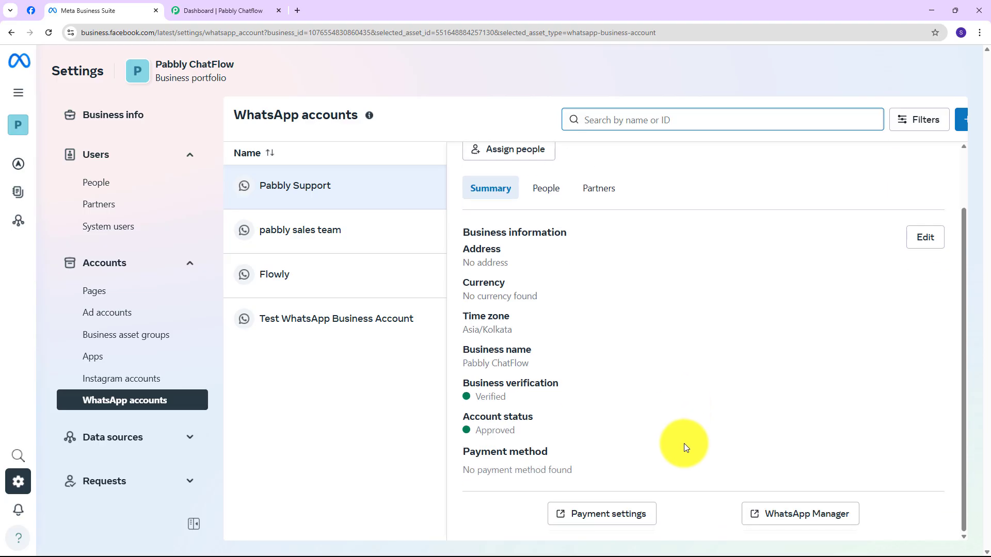
{"action": "left_click", "coordinate": [771, 513]}
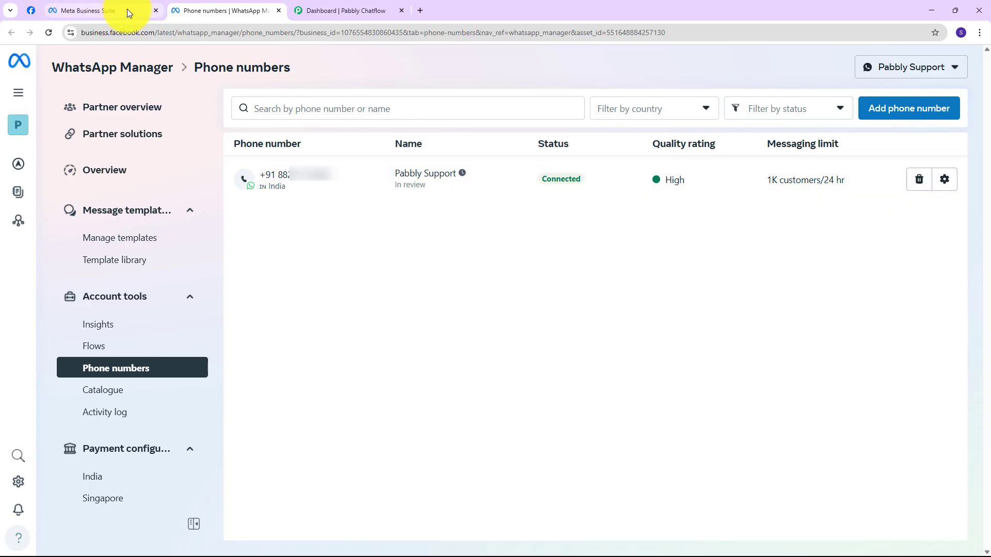
{"action": "left_click", "coordinate": [320, 18]}
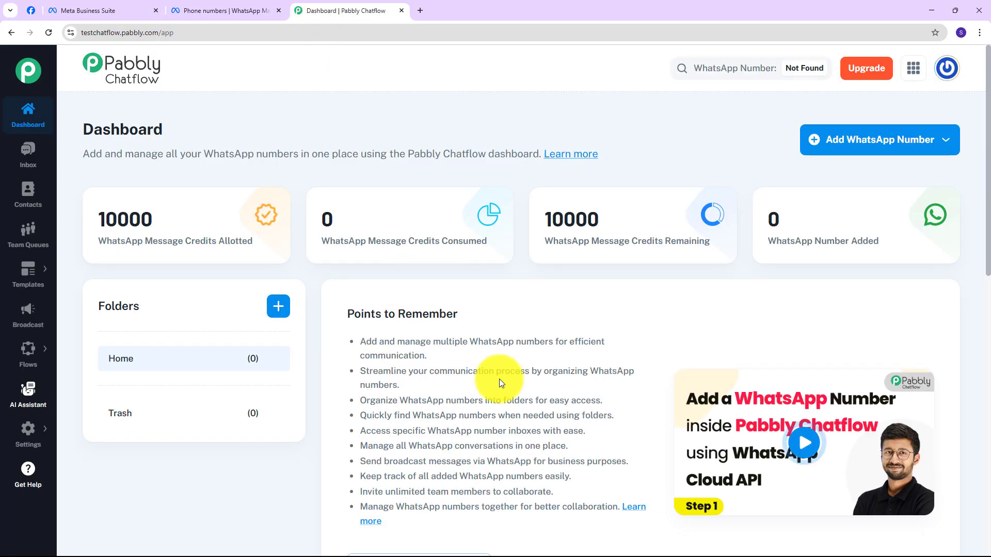
Step: Start WhatsApp Connect from Add WhatsApp Number, keeping the Home folder, and launch the Facebook login
{"action": "left_click", "coordinate": [856, 154]}
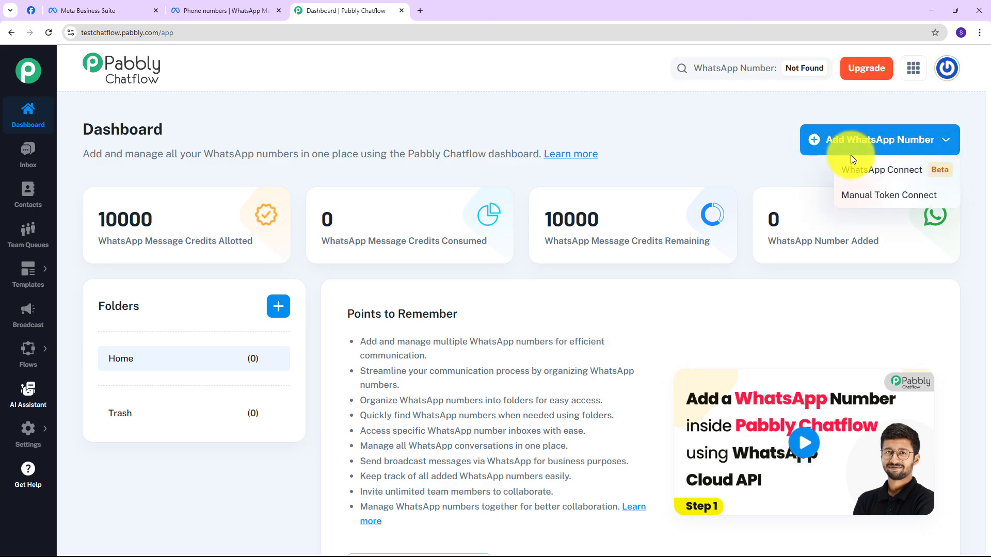
{"action": "left_click", "coordinate": [879, 176]}
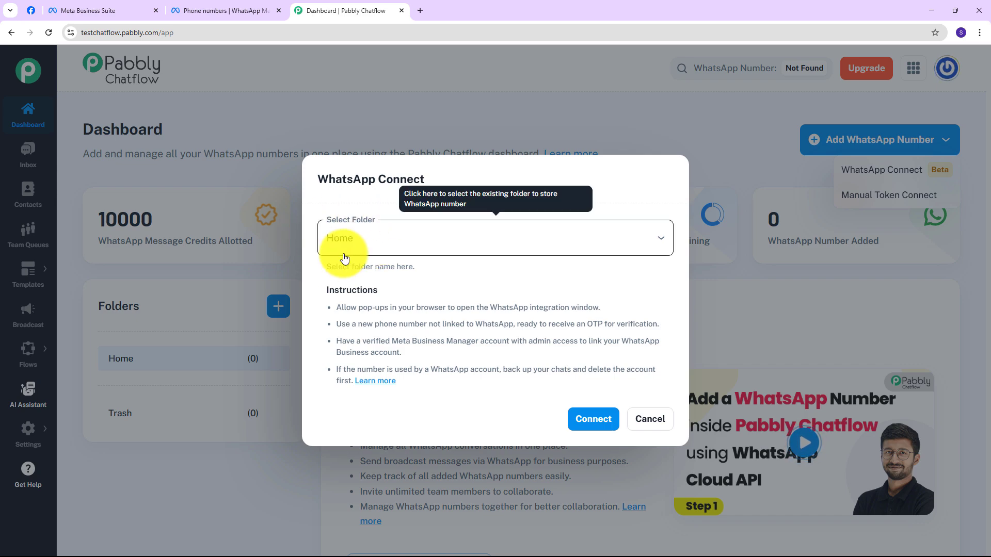
{"action": "left_click", "coordinate": [593, 418]}
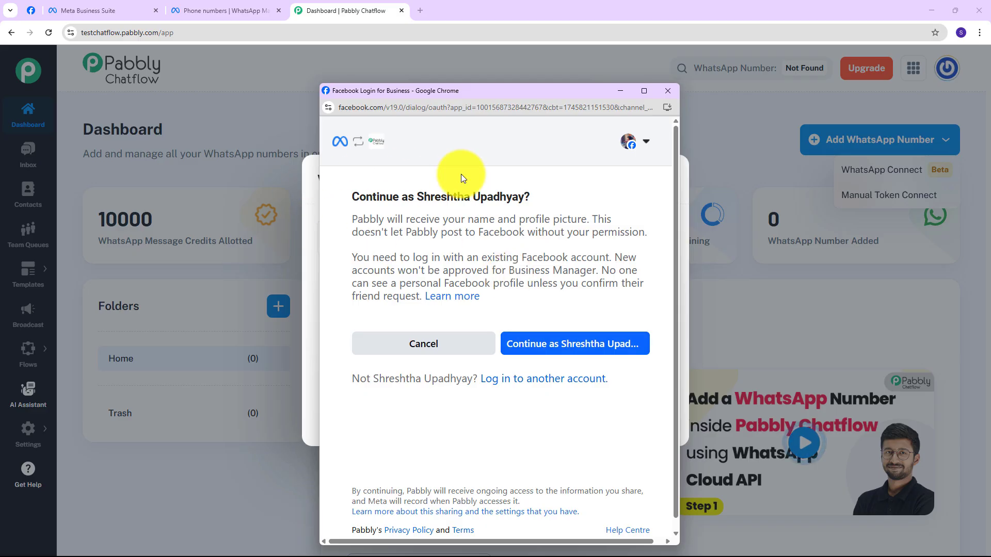
Step: Continue as the signed-in account in the Facebook Login for Business popup
{"action": "left_click", "coordinate": [30, 10]}
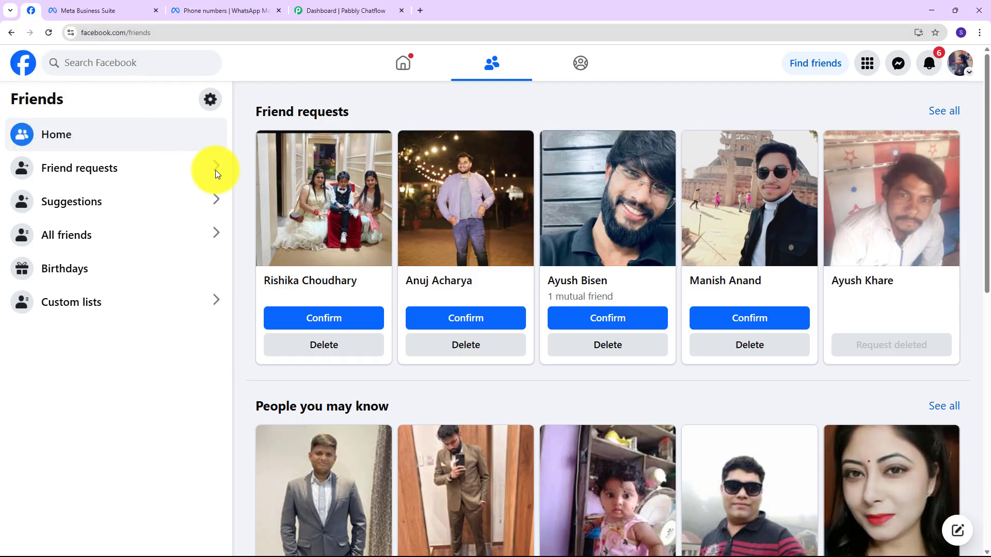
{"action": "left_click", "coordinate": [346, 11]}
{"action": "left_click", "coordinate": [600, 423]}
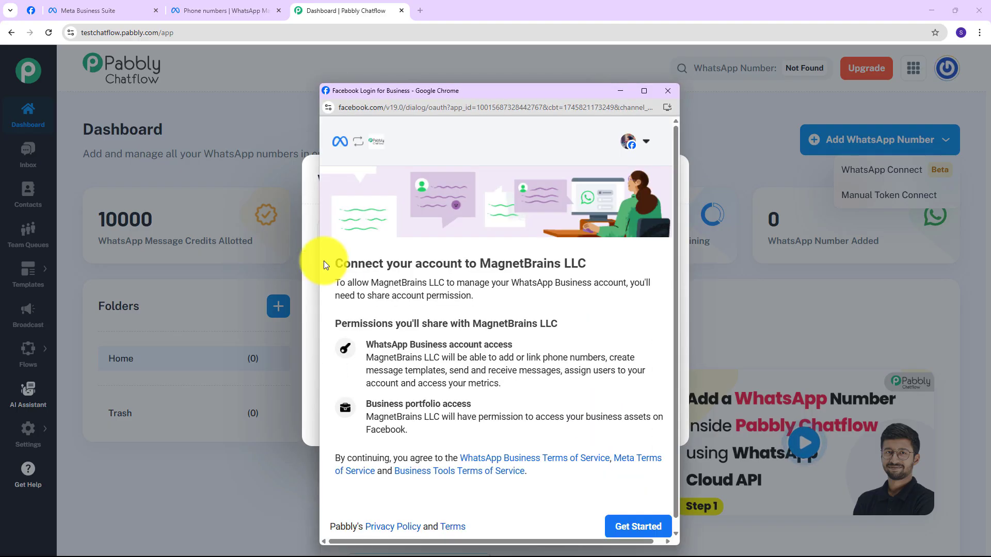
Step: Review the MagnetBrains LLC permission notice and accept it with Get Started
{"action": "left_click_drag", "start_coordinate": [490, 264], "coordinate": [641, 270]}
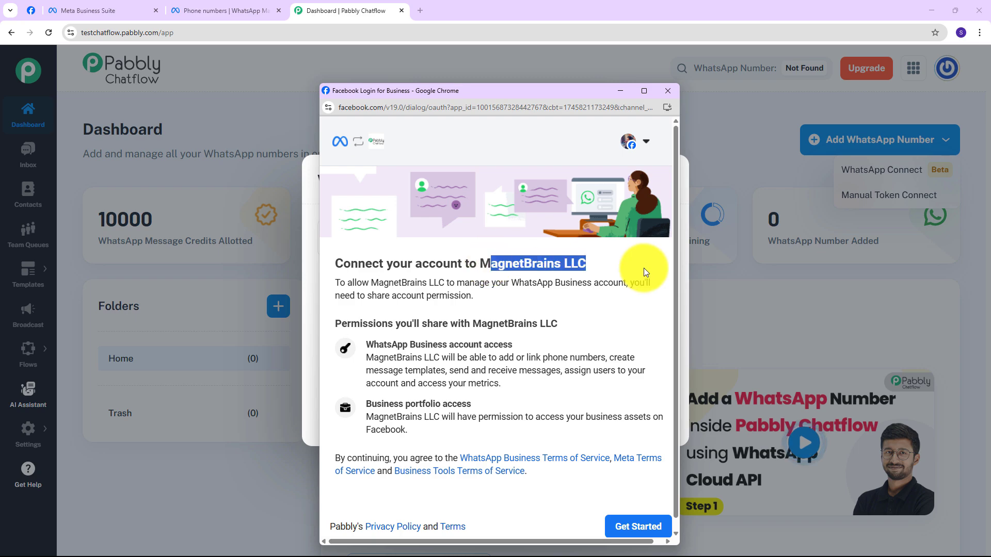
{"action": "left_click_drag", "start_coordinate": [372, 282], "coordinate": [542, 297]}
{"action": "left_click", "coordinate": [541, 298]}
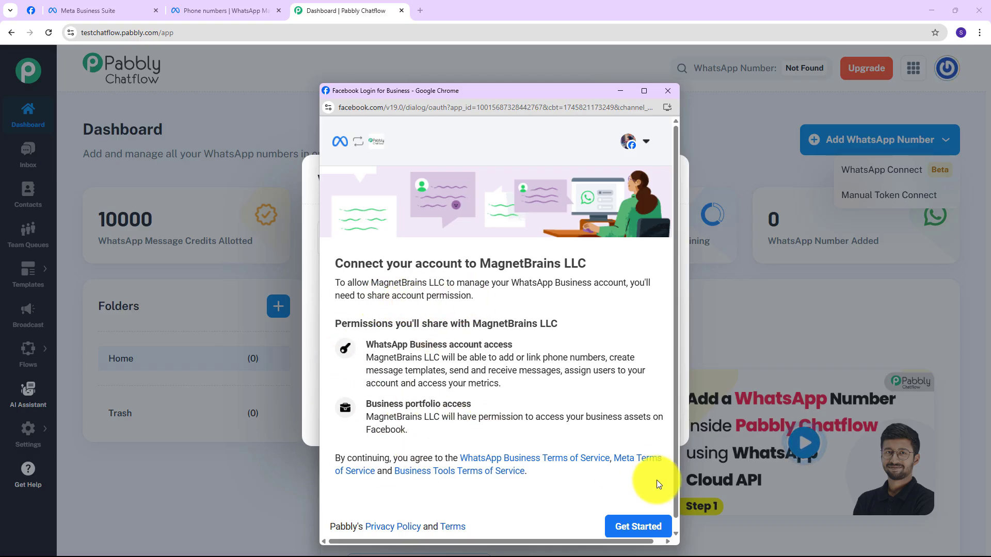
{"action": "left_click", "coordinate": [640, 526]}
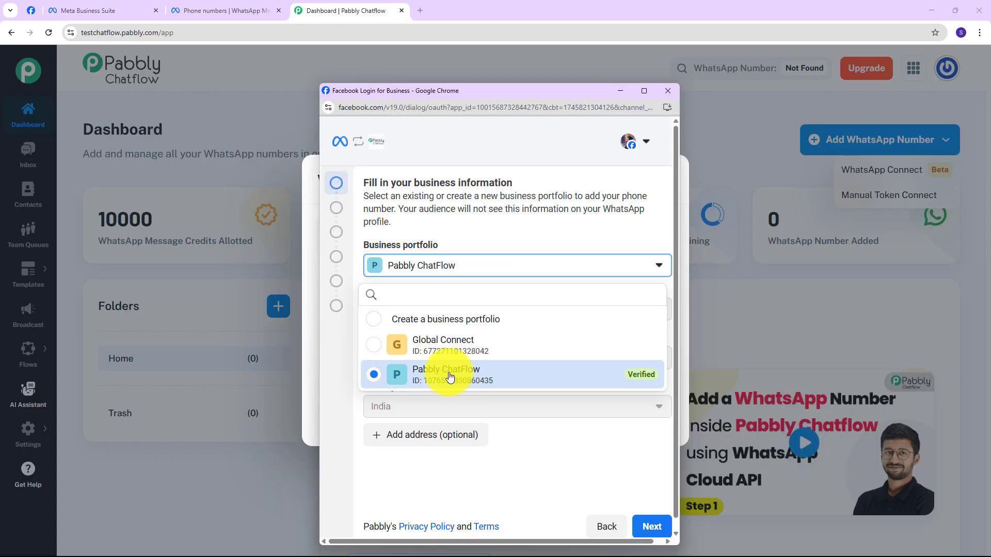
Step: Confirm Pabbly ChatFlow as the business portfolio and move to the WhatsApp Business account step
{"action": "left_click", "coordinate": [449, 376]}
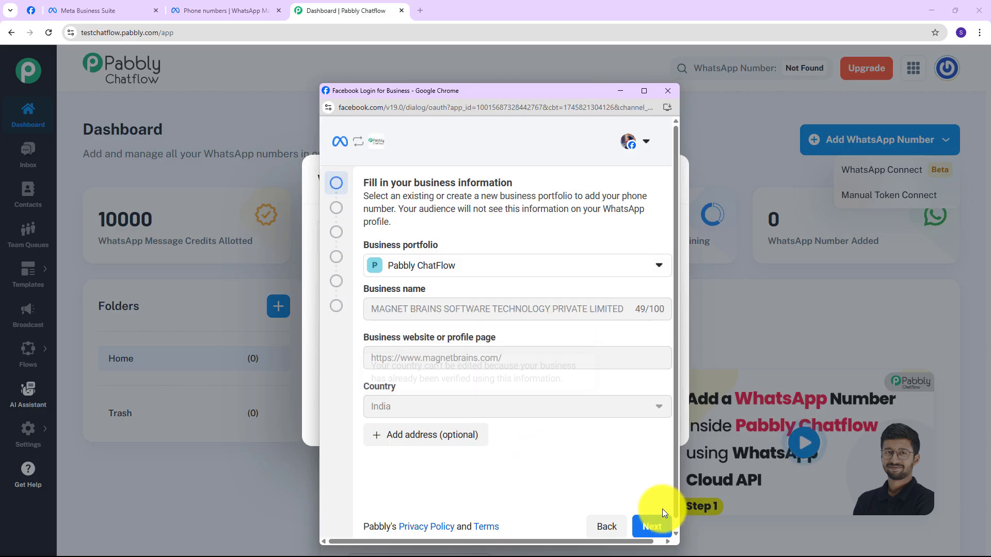
{"action": "left_click", "coordinate": [649, 522]}
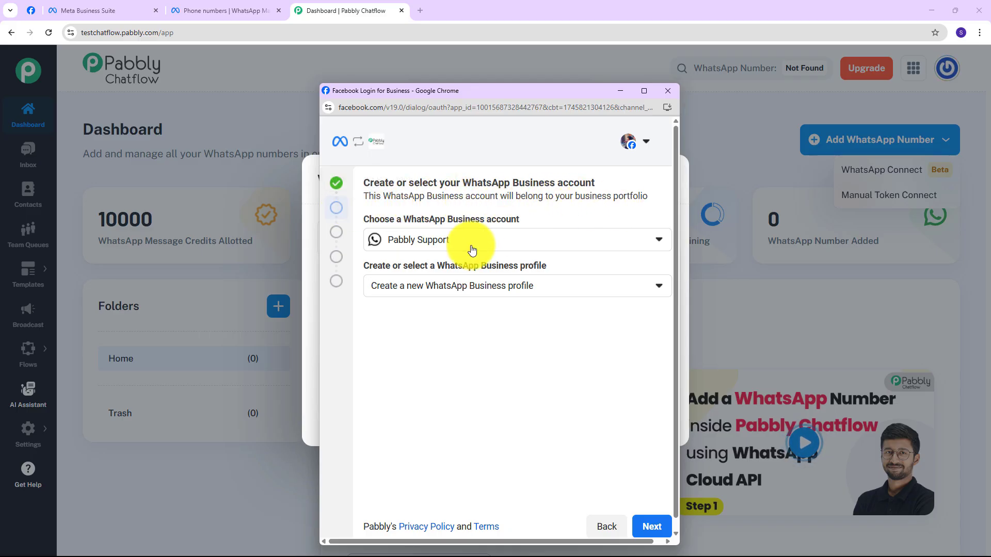
Step: Select Pabbly Support as the WhatsApp Business account, keep 'Create a new WhatsApp Business profile', and continue
{"action": "left_click", "coordinate": [440, 243]}
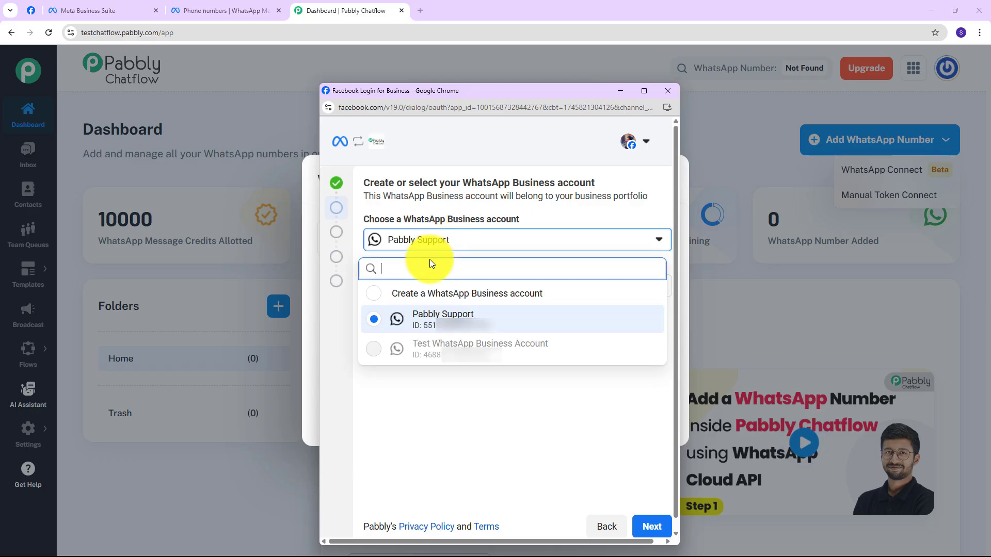
{"action": "left_click", "coordinate": [433, 321]}
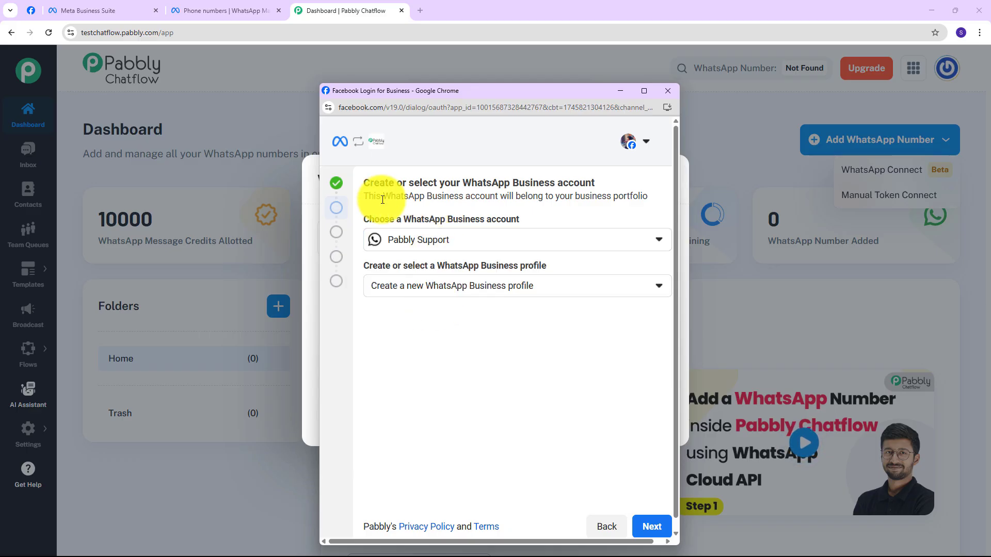
{"action": "left_click", "coordinate": [483, 297]}
{"action": "left_click", "coordinate": [439, 317]}
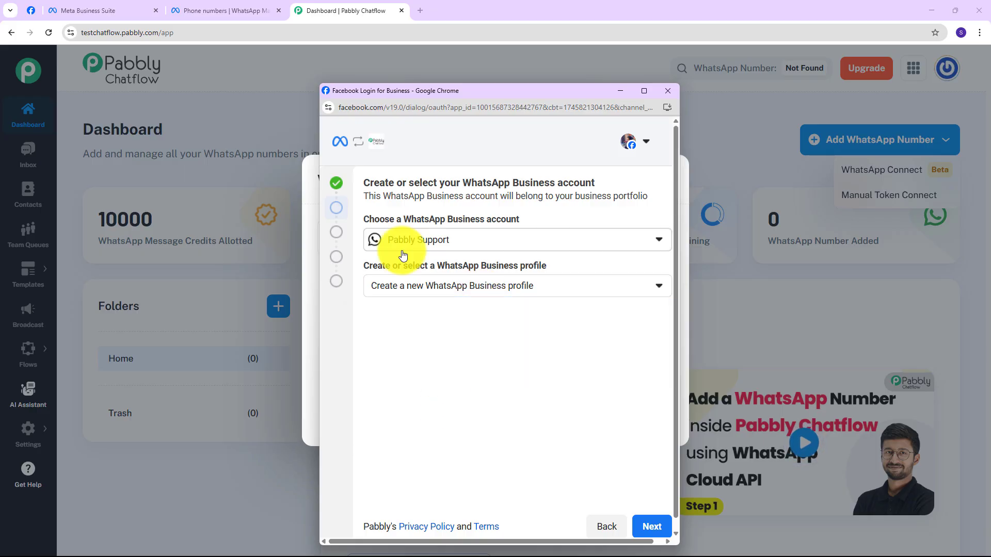
{"action": "left_click", "coordinate": [483, 240]}
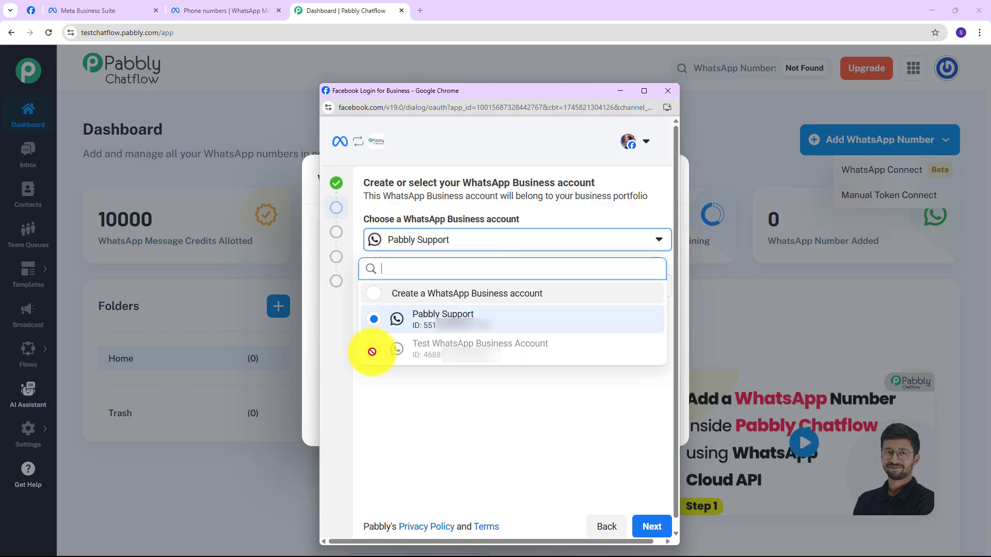
{"action": "left_click", "coordinate": [387, 394]}
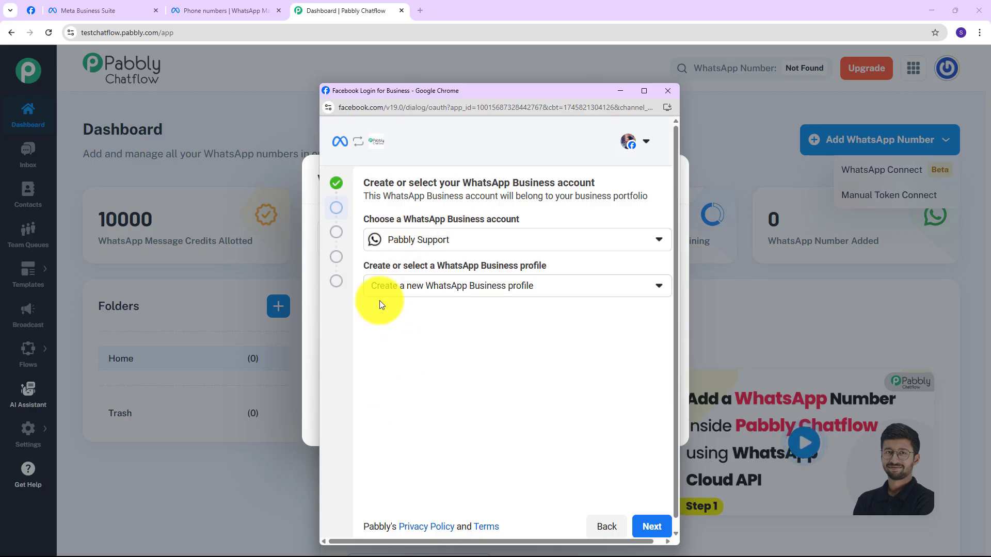
{"action": "left_click", "coordinate": [439, 290]}
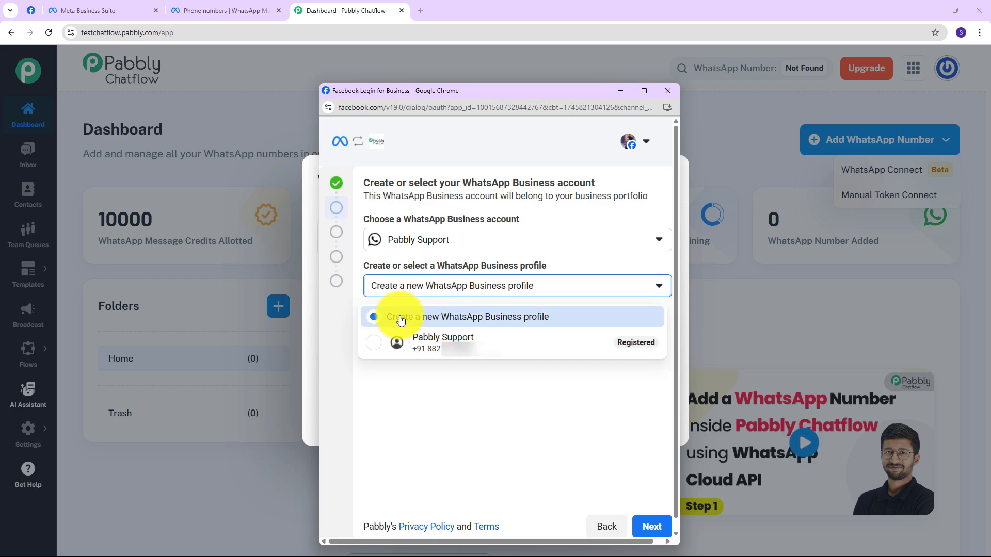
{"action": "left_click", "coordinate": [534, 321]}
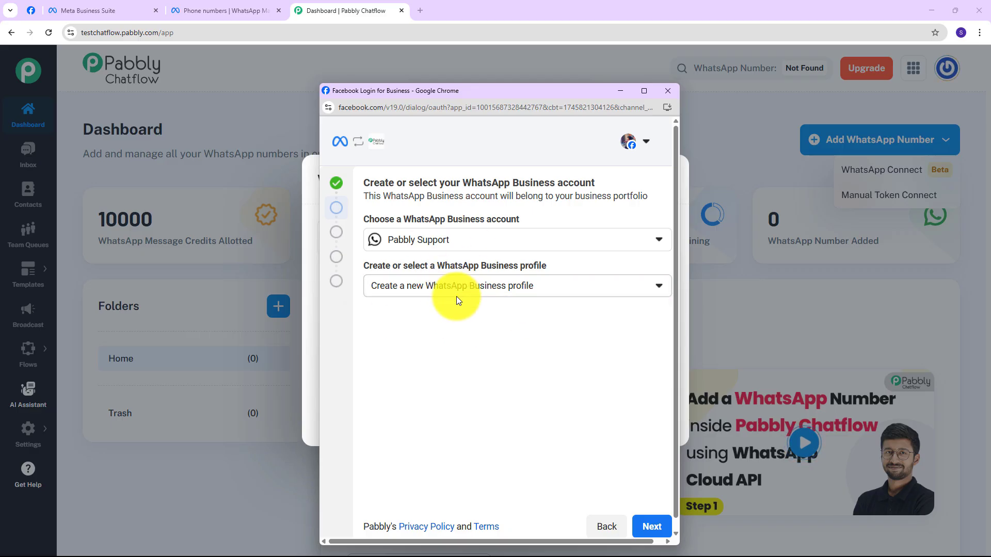
{"action": "left_click", "coordinate": [662, 527]}
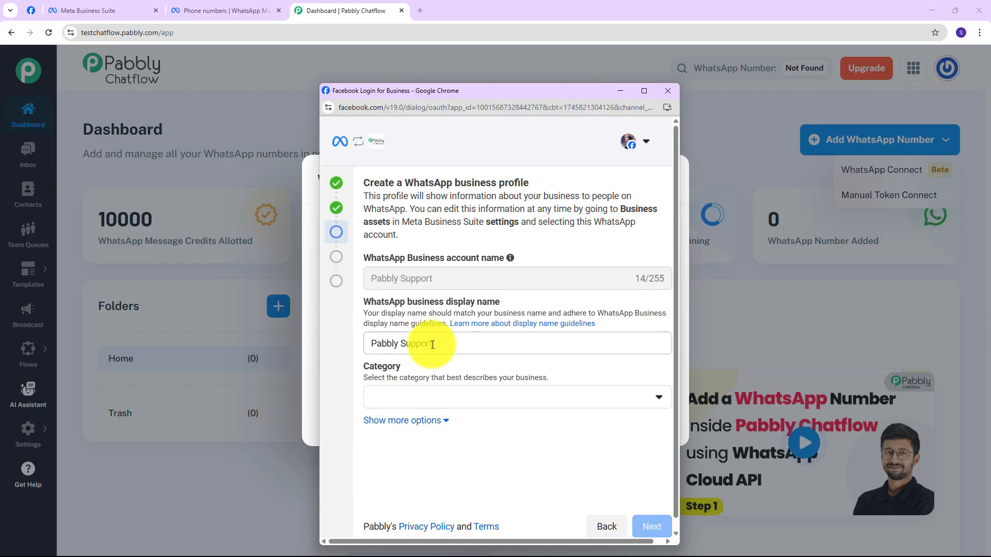
Step: Set the new profile's category to Professional services and continue to the phone number step
{"action": "left_click", "coordinate": [400, 398]}
{"action": "scroll", "coordinate": [420, 333], "scroll_direction": "down", "scroll_amount": 1}
{"action": "scroll", "coordinate": [421, 333], "scroll_direction": "down", "scroll_amount": 3}
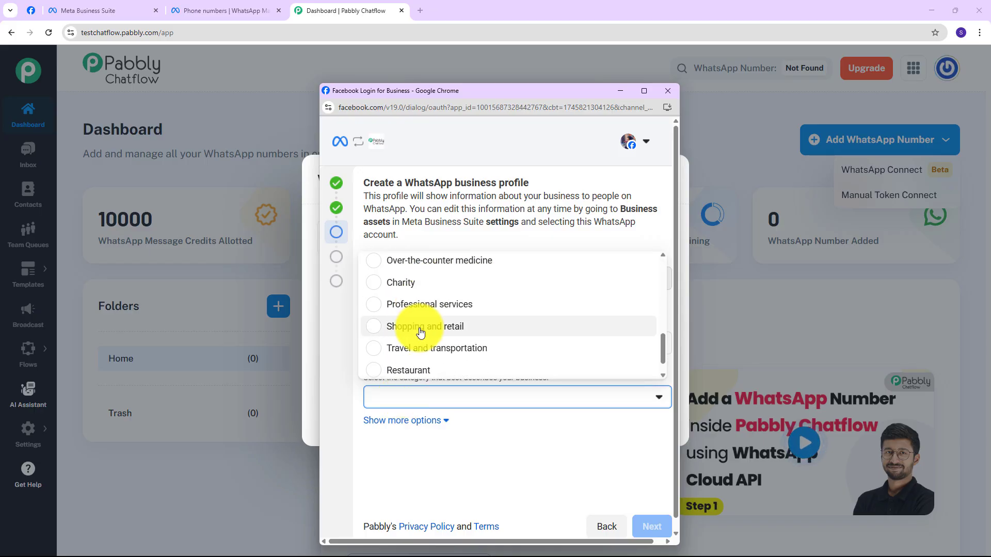
{"action": "scroll", "coordinate": [421, 288], "scroll_direction": "down", "scroll_amount": 1}
{"action": "left_click", "coordinate": [421, 275]}
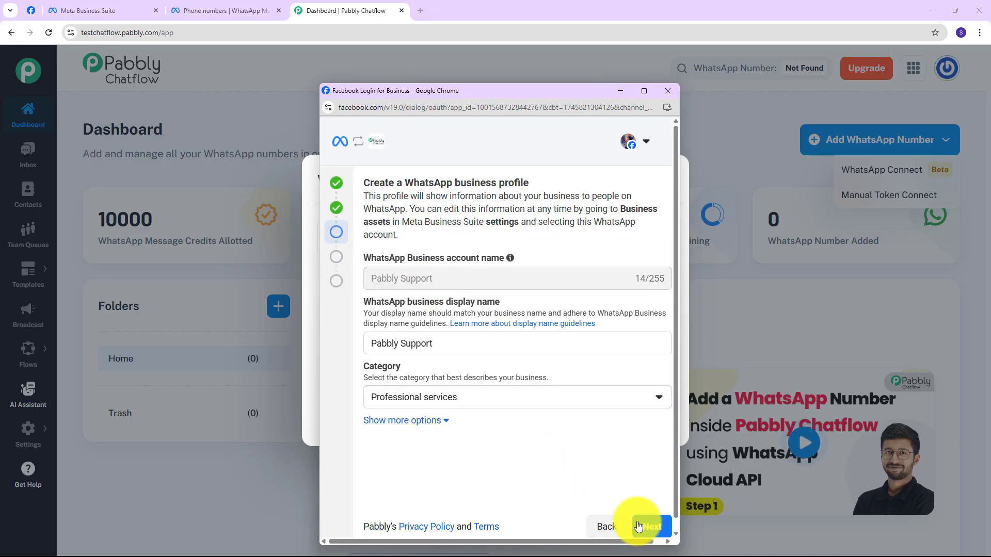
{"action": "left_click", "coordinate": [641, 521]}
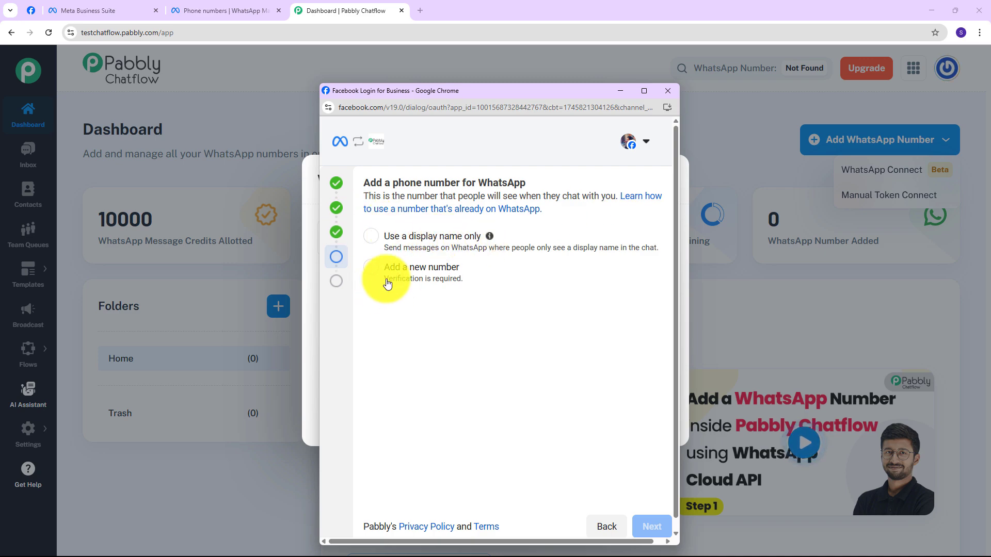
Step: Choose 'Add a new number' and go to the phone number field
{"action": "left_click", "coordinate": [375, 268]}
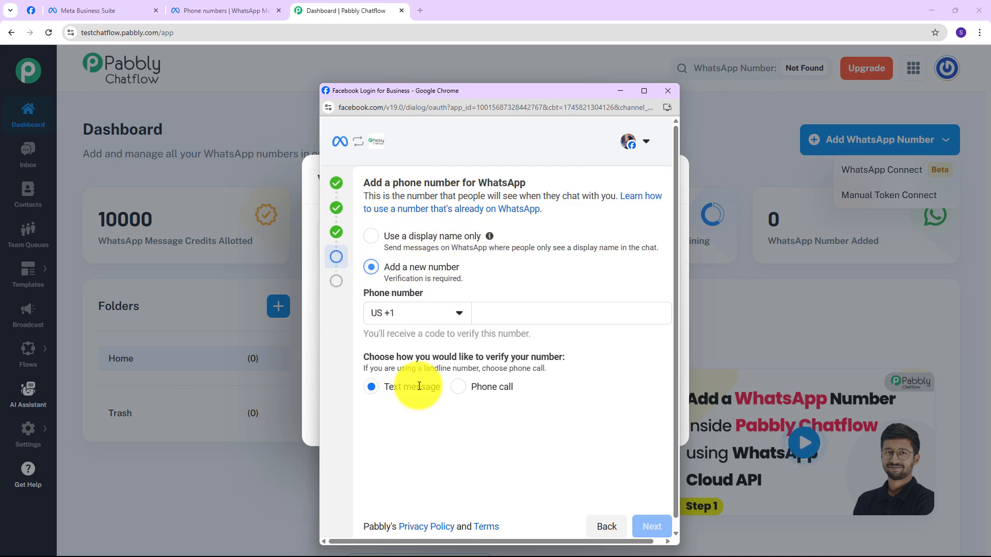
{"action": "left_click", "coordinate": [477, 318]}
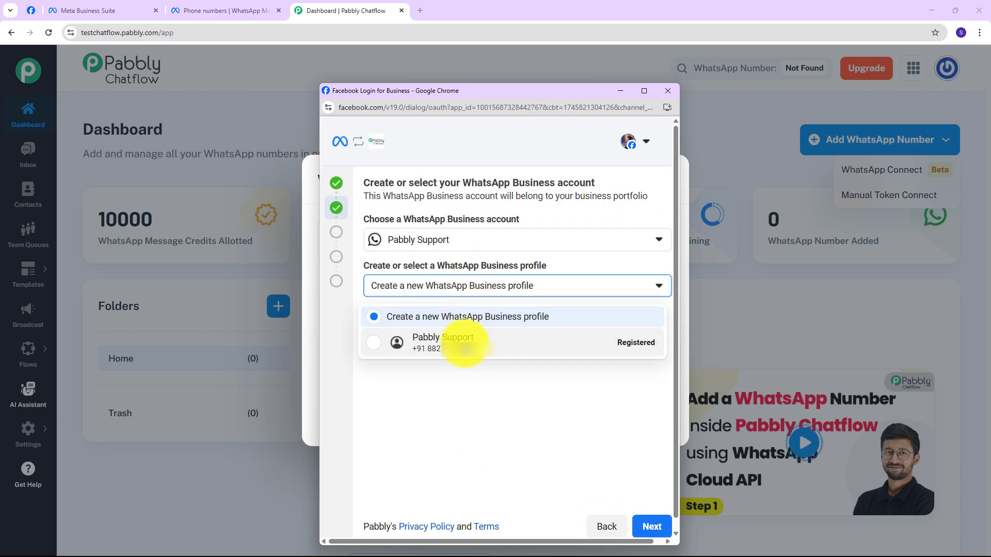
Step: Pick the existing Pabbly Support profile and proceed to the access review
{"action": "left_click", "coordinate": [472, 354]}
{"action": "left_click", "coordinate": [652, 526]}
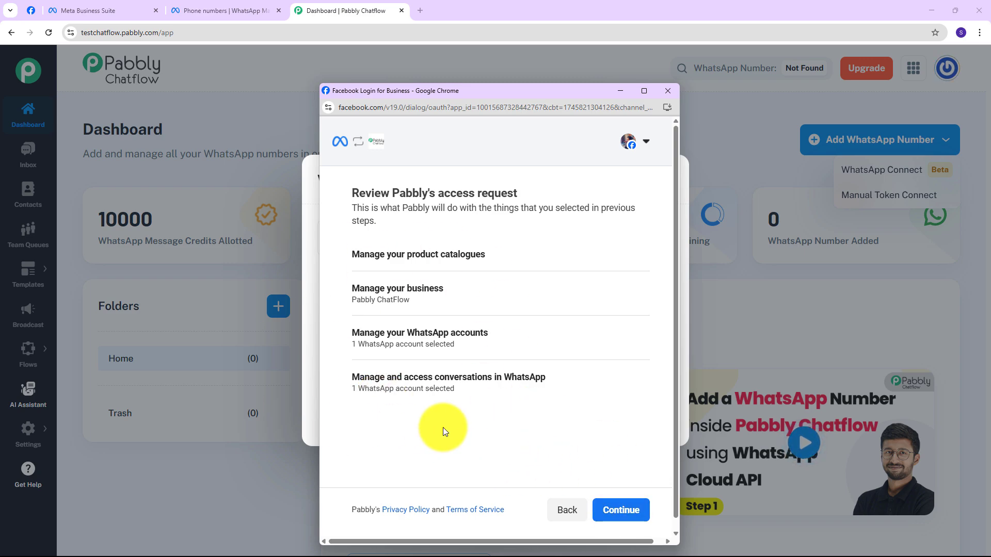
Step: Approve Pabbly's access request and finish the WhatsApp number setup
{"action": "left_click", "coordinate": [609, 509]}
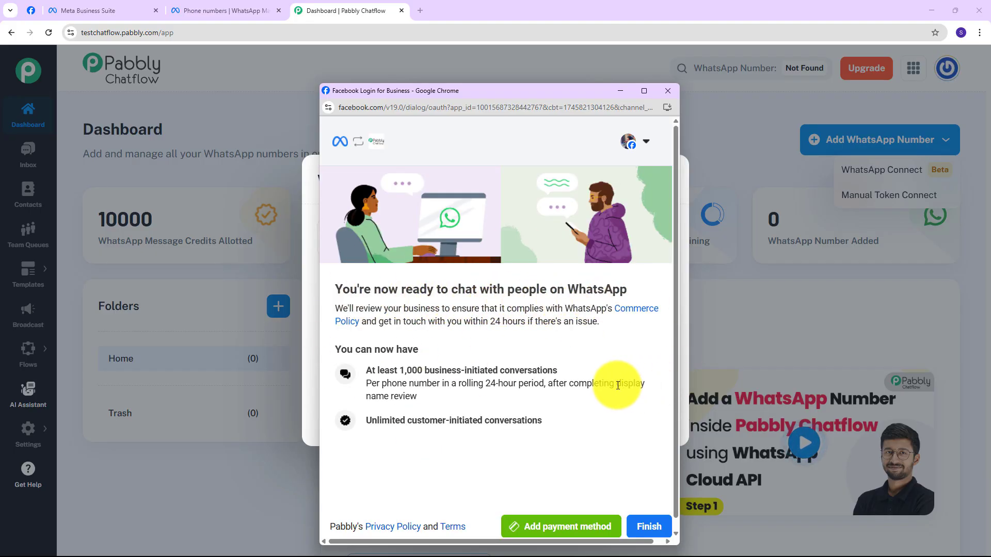
{"action": "left_click", "coordinate": [651, 526]}
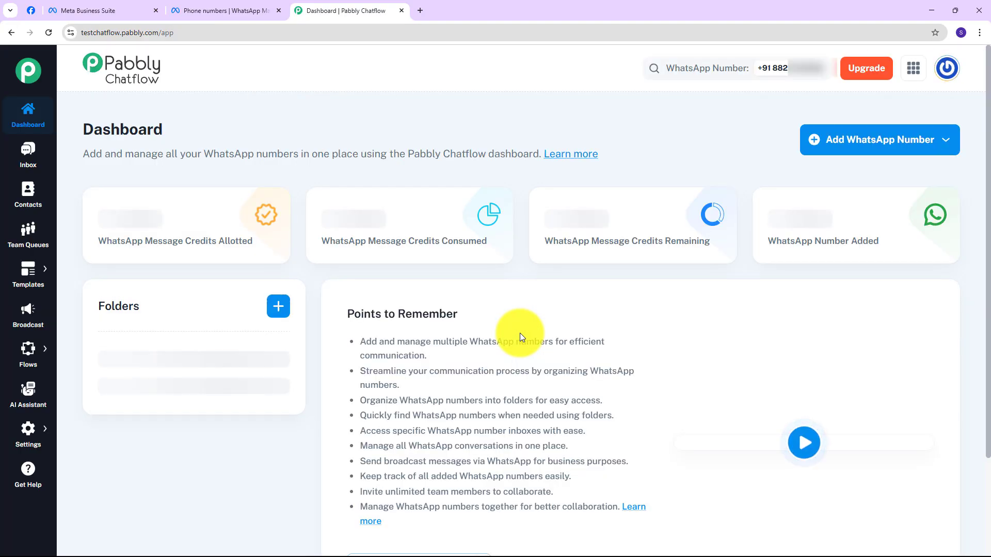
Step: Scroll down to check that Pabbly Support is listed as Active and Connected in the Home table
{"action": "scroll", "coordinate": [339, 436], "scroll_direction": "down", "scroll_amount": 8}
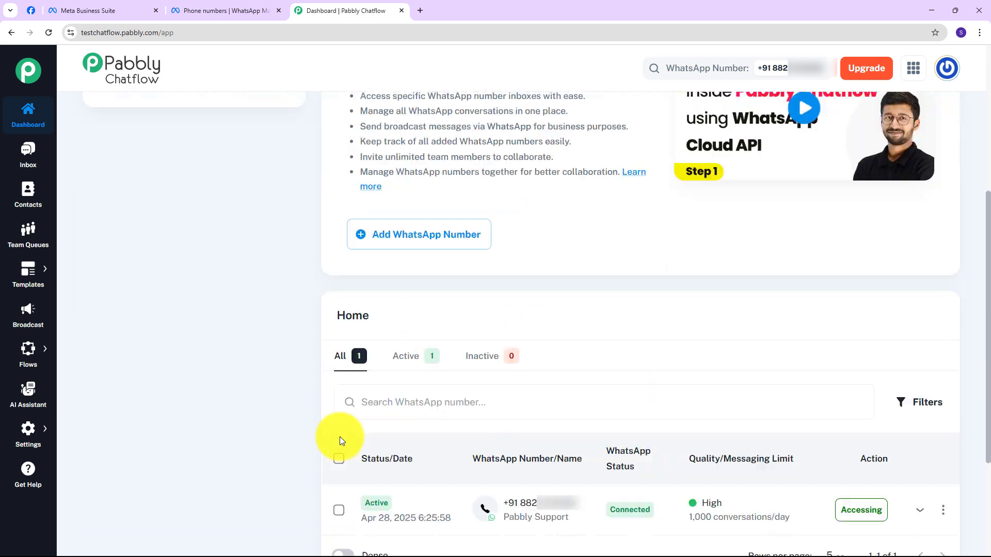